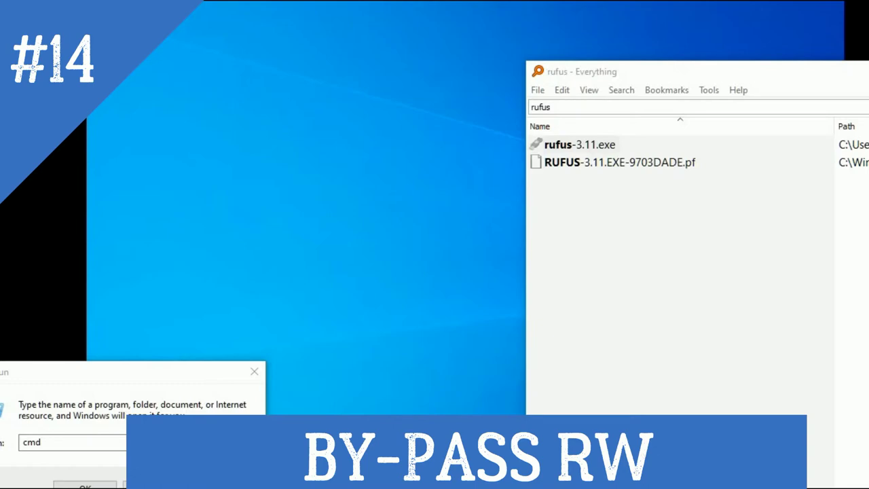
- Search the computer's files for rufus
{"action": "key", "text": "BackSpace"}
{"action": "key", "text": "BackSpace"}
{"action": "key", "text": "BackSpace"}
{"action": "key", "text": "BackSpace"}
{"action": "key", "text": "BackSpace"}
{"action": "type", "text": "rud"}
{"action": "key", "text": "BackSpace"}
{"action": "type", "text": "fu"}
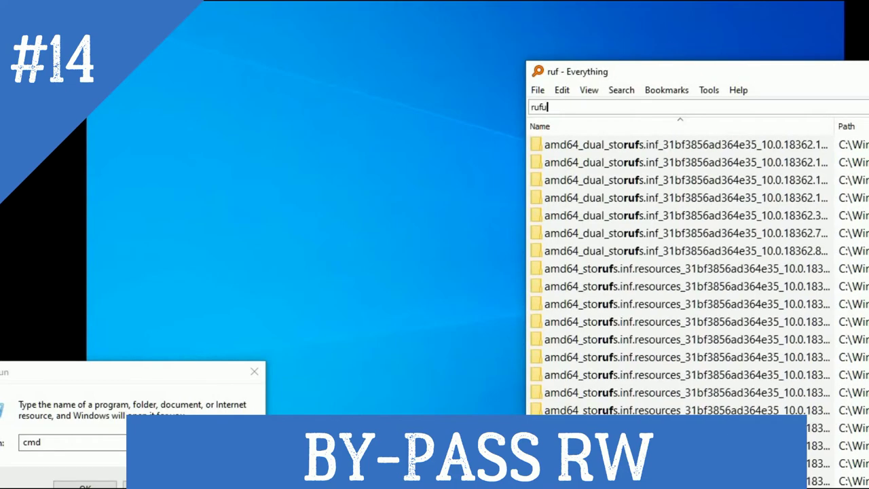
{"action": "type", "text": "s"}
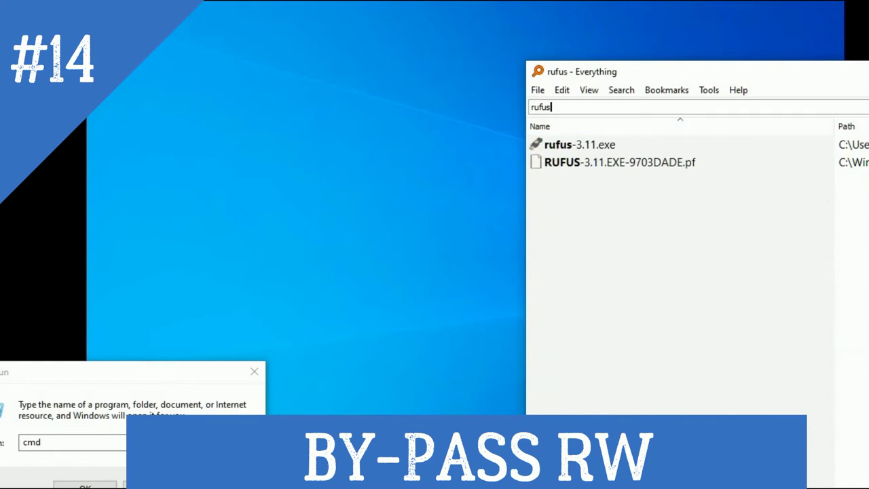
- Check the file size of rufus-3.11.exe in its properties
{"action": "left_click", "coordinate": [579, 144]}
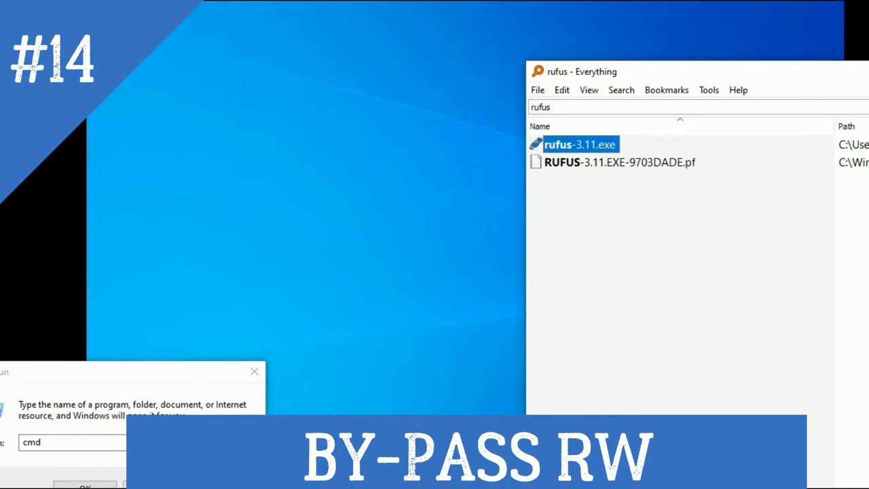
{"action": "key", "text": "shift+F10"}
{"action": "key", "text": "Escape"}
{"action": "key", "text": "alt+Return"}
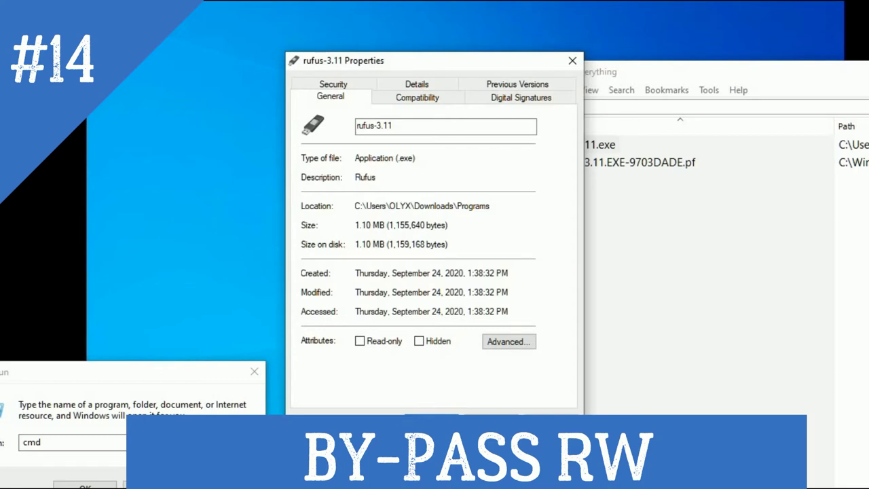
{"action": "left_click_drag", "start_coordinate": [354, 225], "coordinate": [385, 225]}
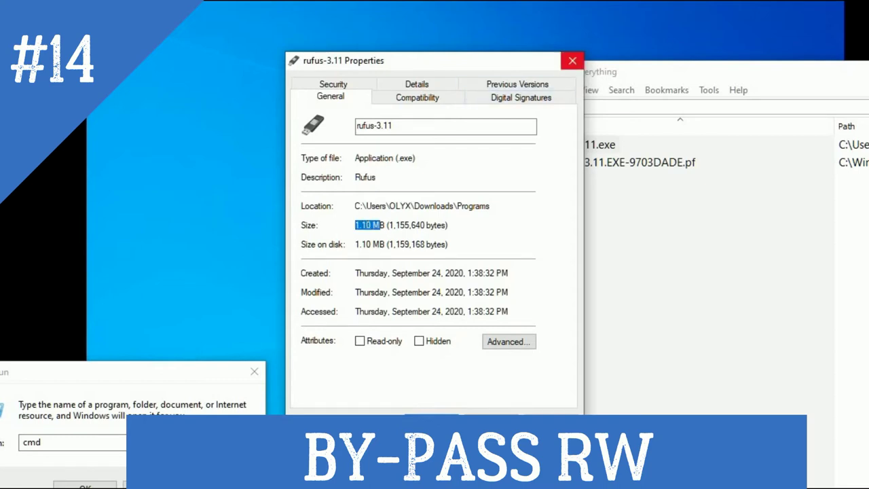
{"action": "left_click", "coordinate": [572, 60]}
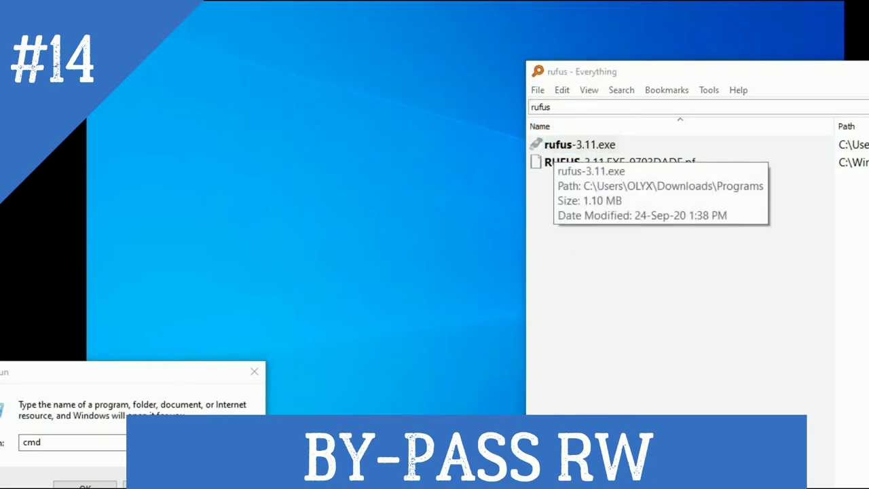
- Launch rufus-3.11.exe and load the disc image _Getintopc.com_en_win_10_pro_rs3_1709.16299.19x64 as the boot selection
{"action": "left_click", "coordinate": [579, 145]}
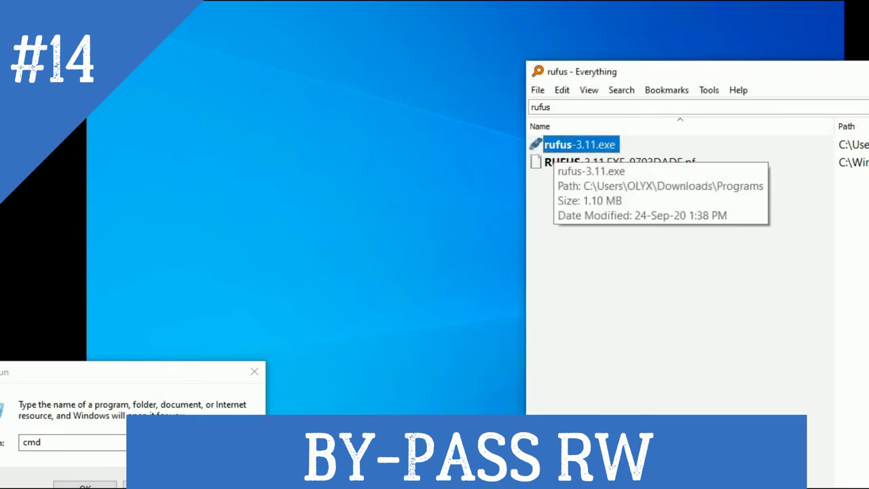
{"action": "key", "text": "Return"}
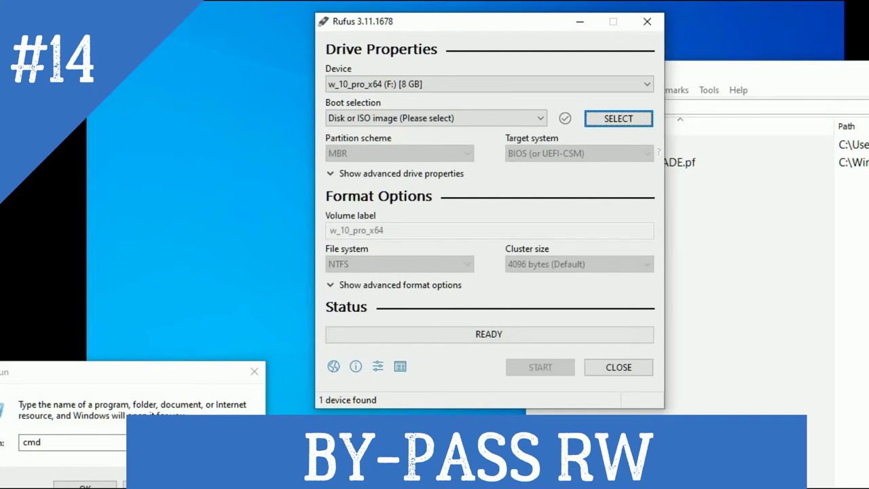
{"action": "key", "text": "Return"}
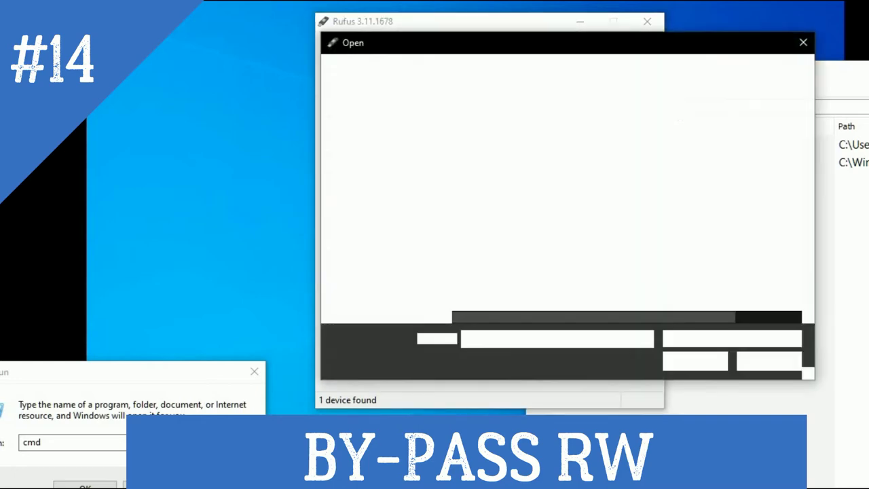
{"action": "double_click", "coordinate": [543, 200]}
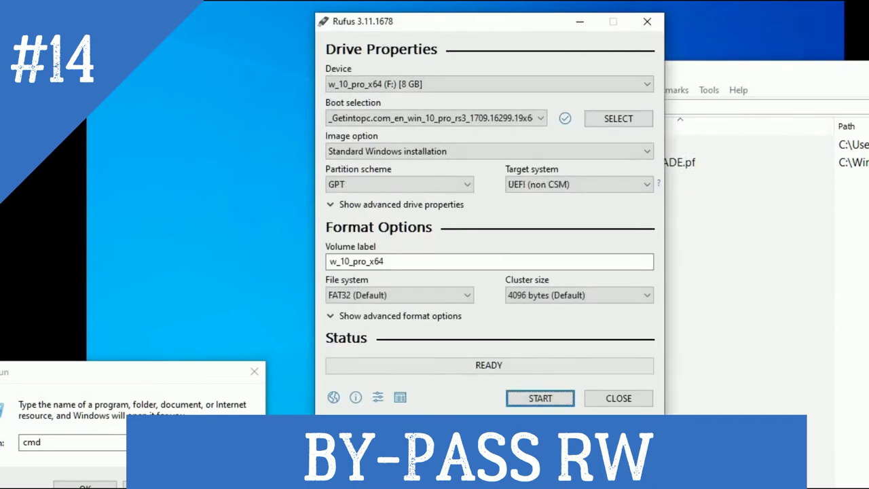
- Select the _Getintopc.com Windows 10 Pro disc image again from the Windows 10, 2017 folder
{"action": "left_click", "coordinate": [611, 119]}
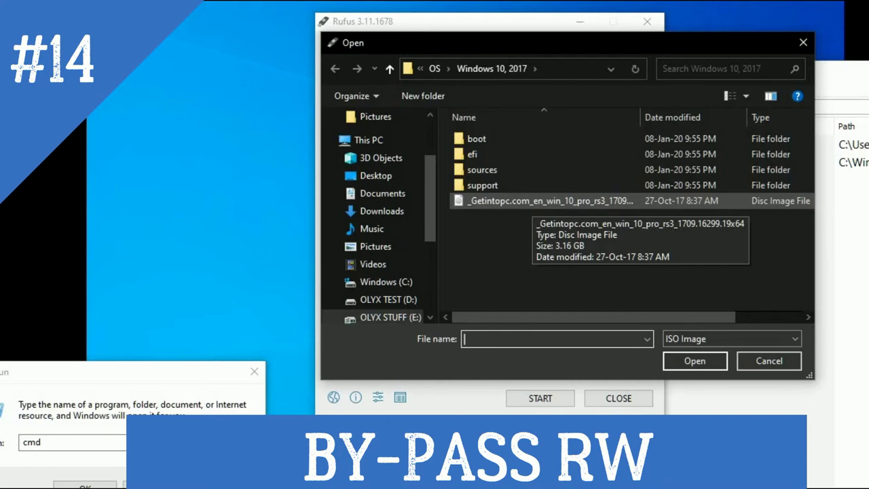
{"action": "left_click", "coordinate": [558, 257]}
{"action": "left_click", "coordinate": [551, 258]}
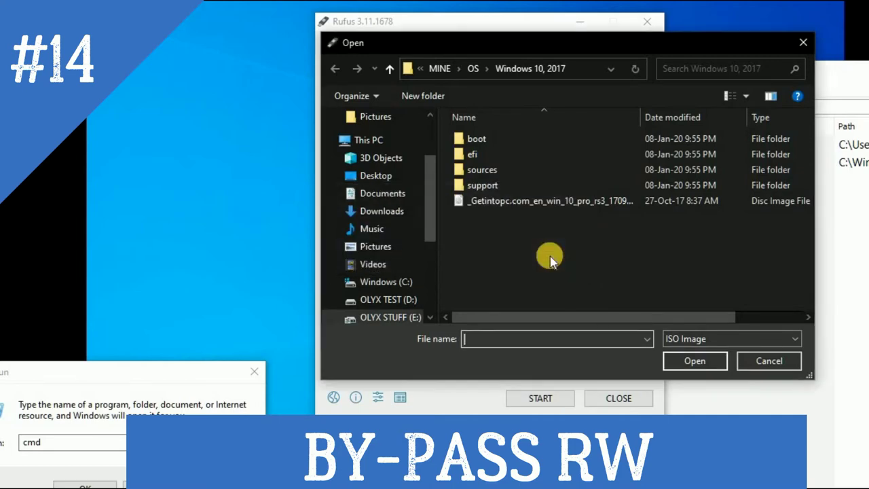
{"action": "double_click", "coordinate": [537, 200]}
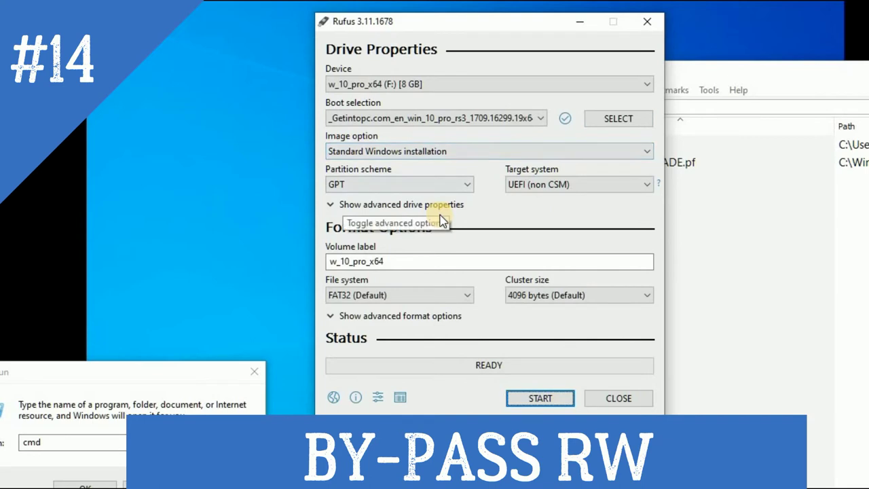
- Choose Standard Windows installation as the image option and set the partition scheme to MBR
{"action": "left_click", "coordinate": [400, 153]}
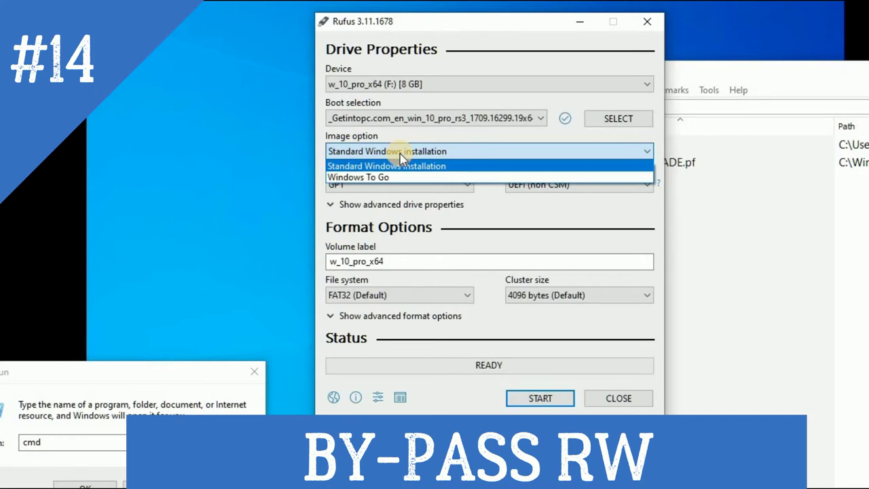
{"action": "left_click", "coordinate": [399, 153]}
{"action": "left_click", "coordinate": [399, 154]}
{"action": "left_click", "coordinate": [400, 165]}
{"action": "left_click", "coordinate": [400, 186]}
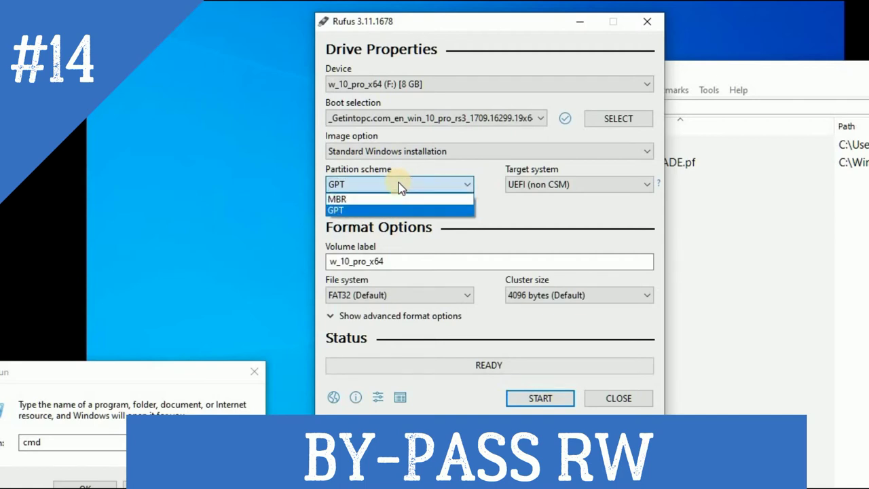
{"action": "left_click", "coordinate": [393, 200]}
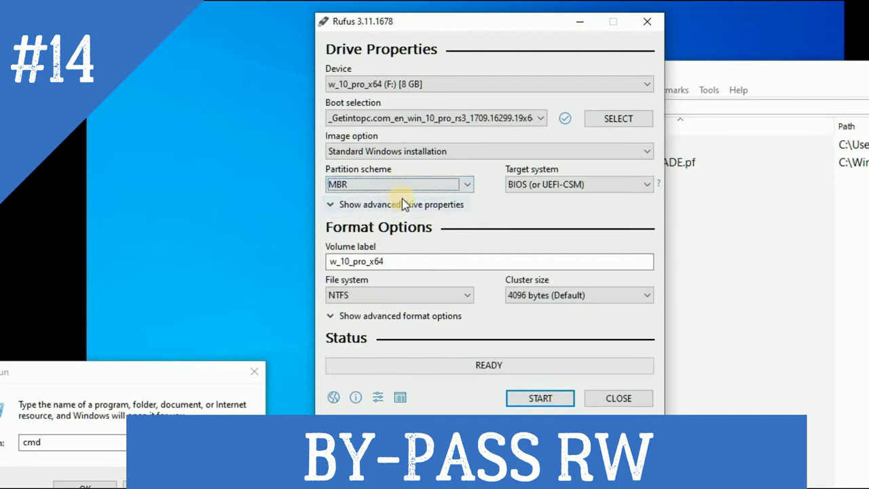
- Check the available target systems and switch the partition scheme to GPT
{"action": "left_click", "coordinate": [532, 186]}
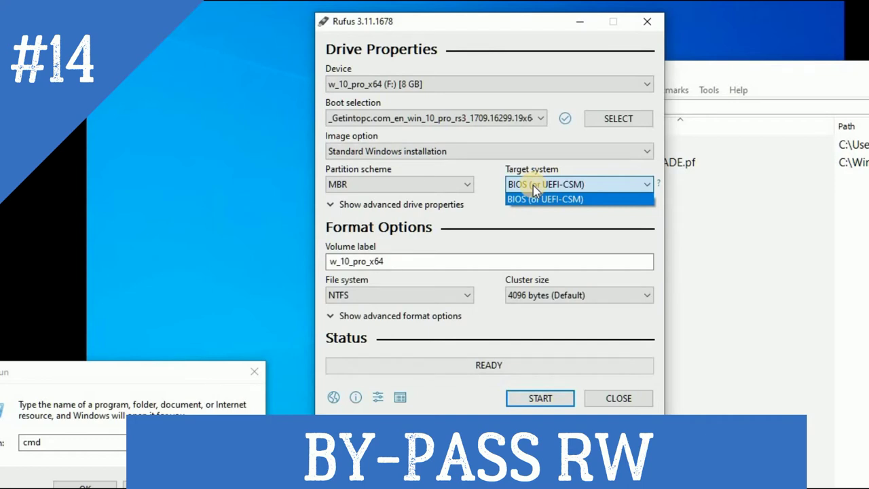
{"action": "left_click", "coordinate": [533, 185]}
{"action": "left_click", "coordinate": [441, 185]}
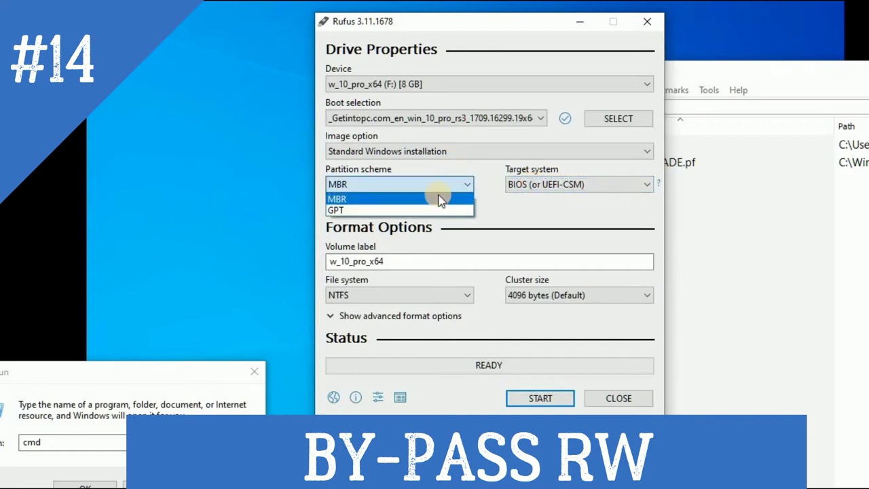
{"action": "left_click", "coordinate": [460, 209]}
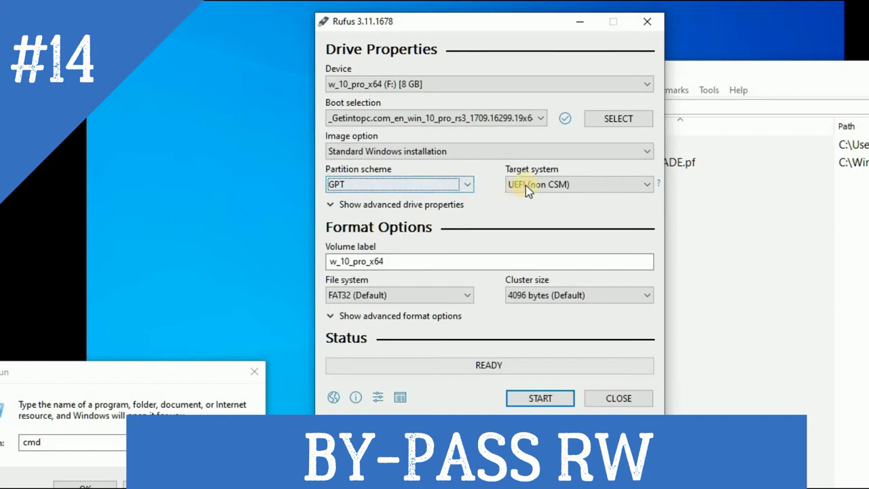
{"action": "mouse_move", "coordinate": [526, 184]}
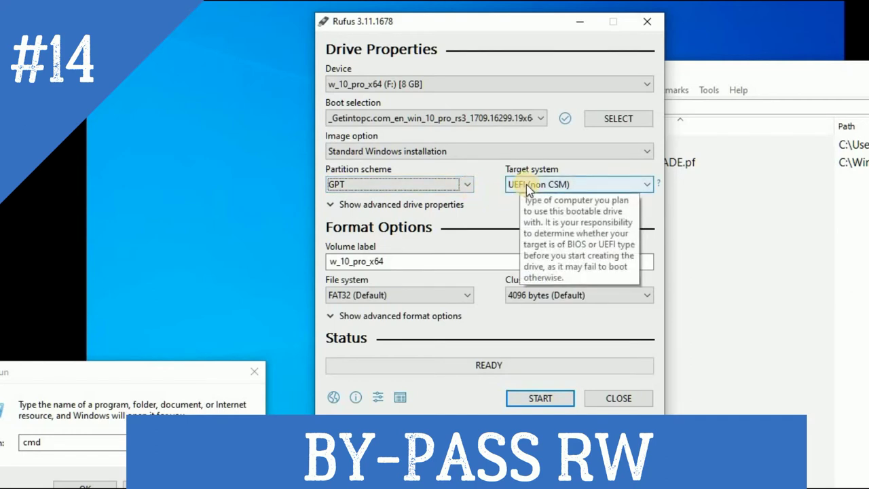
- Set the partition scheme to MBR for a BIOS (or UEFI-CSM) target system
{"action": "left_click", "coordinate": [441, 186]}
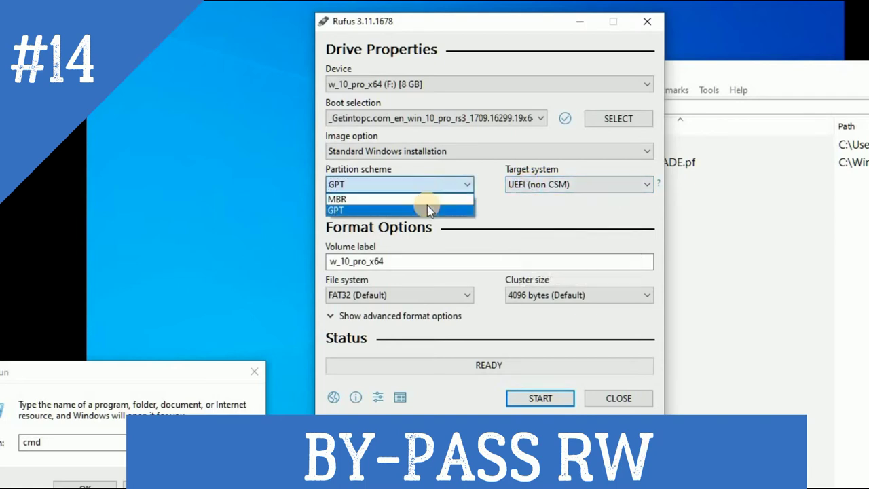
{"action": "left_click", "coordinate": [426, 202]}
{"action": "left_click", "coordinate": [425, 184]}
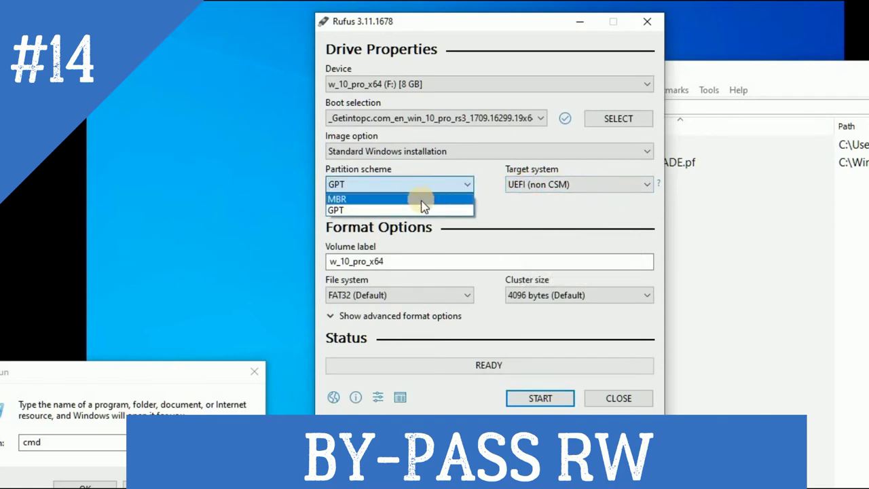
{"action": "left_click", "coordinate": [423, 198]}
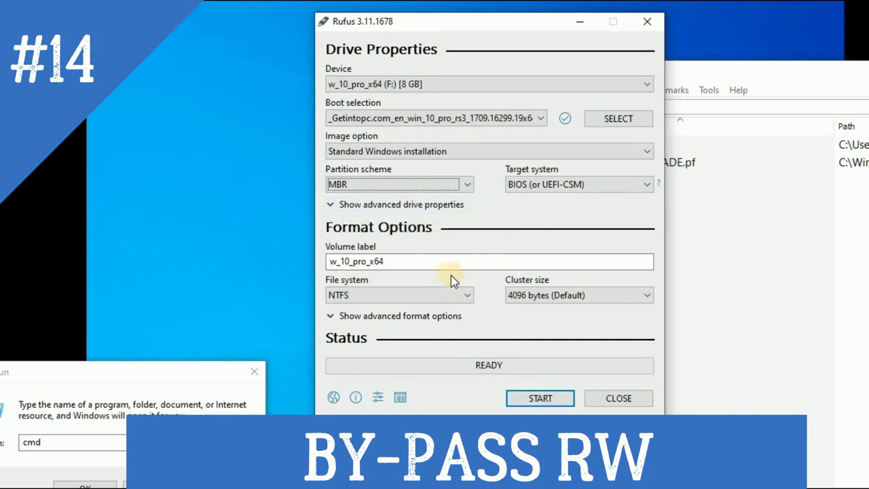
- Try replacing the volume label with dfds, and undo the edit
{"action": "left_click_drag", "start_coordinate": [427, 262], "coordinate": [251, 223]}
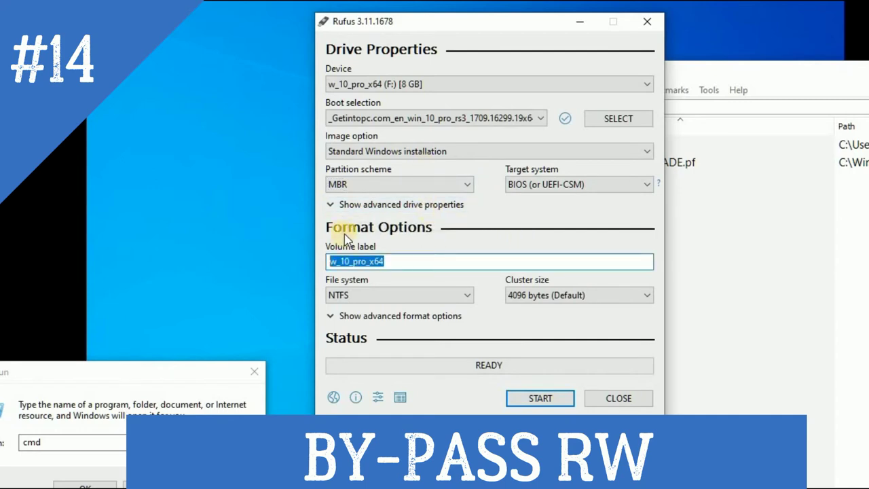
{"action": "left_click", "coordinate": [394, 266]}
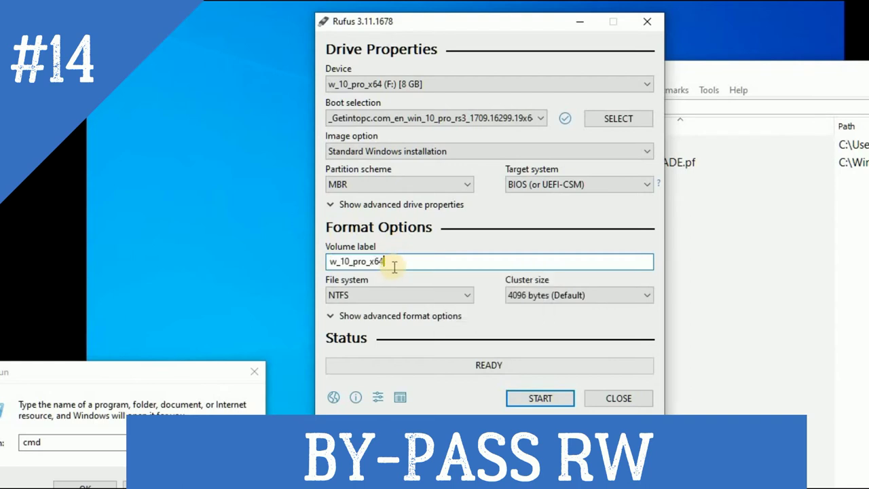
{"action": "key", "text": "BackSpace"}
{"action": "key", "text": "BackSpace"}
{"action": "key", "text": "BackSpace"}
{"action": "left_click_drag", "start_coordinate": [393, 266], "coordinate": [269, 259]}
{"action": "key", "text": "BackSpace"}
{"action": "type", "text": "dhs"}
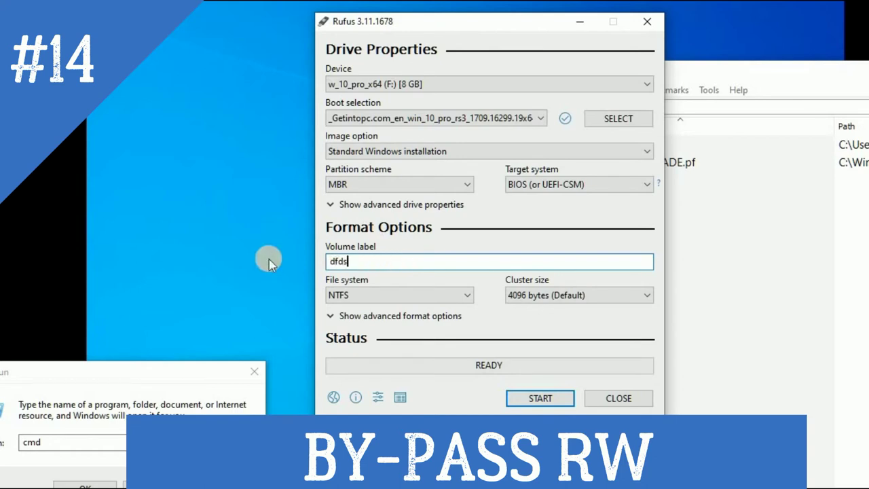
{"action": "key", "text": "ctrl+z"}
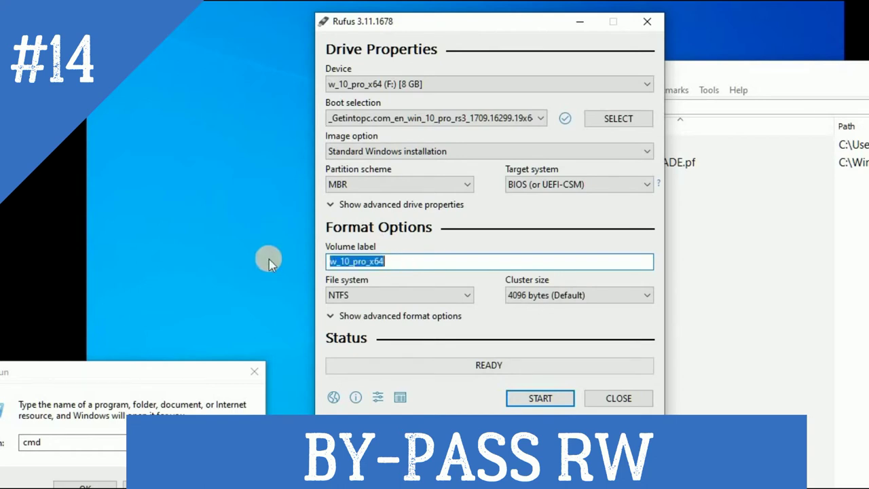
- Keep NTFS with 4096-byte clusters and start writing the image to the 8 GB drive, accepting the data erasure
{"action": "left_click", "coordinate": [387, 293]}
{"action": "left_click", "coordinate": [386, 294]}
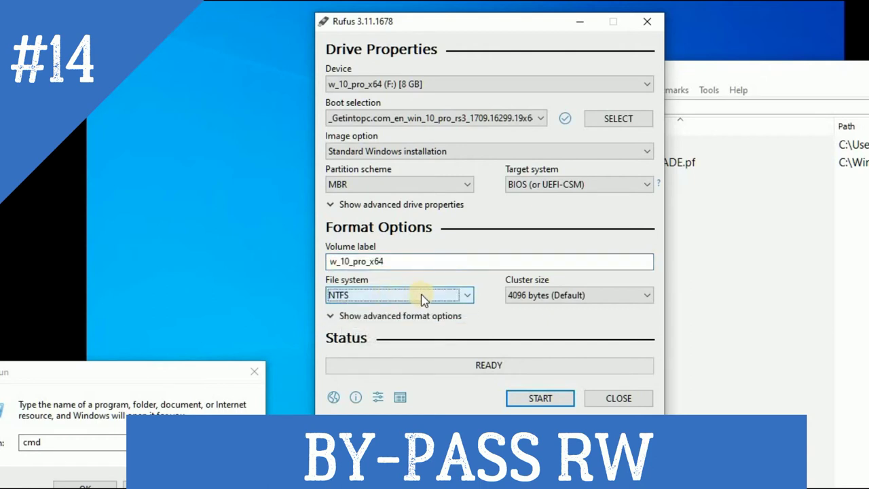
{"action": "left_click", "coordinate": [514, 297]}
{"action": "left_click", "coordinate": [514, 300]}
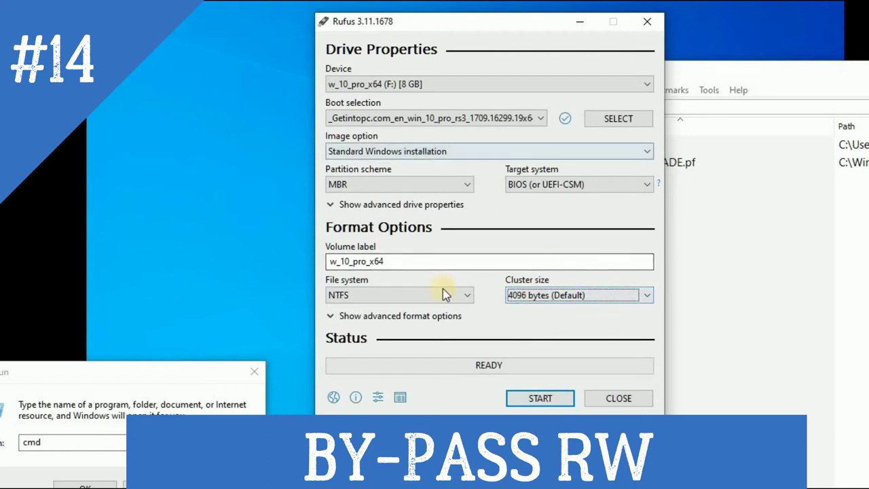
{"action": "left_click", "coordinate": [533, 401]}
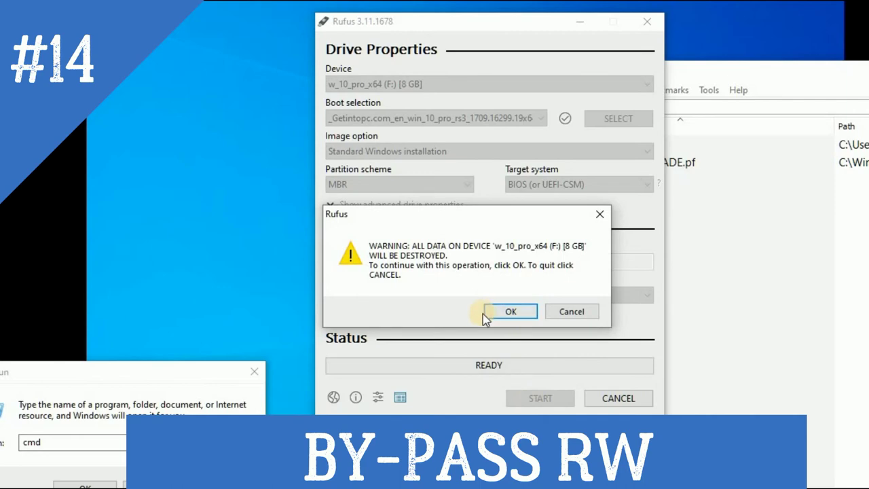
{"action": "left_click", "coordinate": [493, 316]}
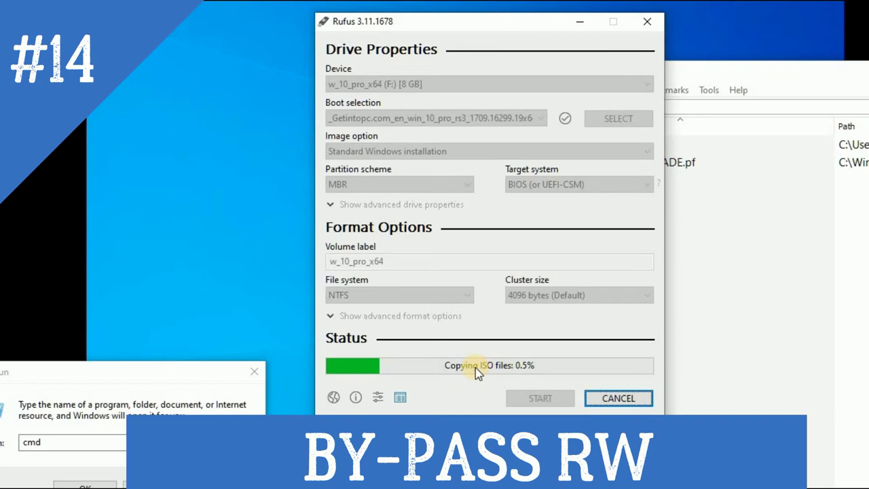
- Open a Command Prompt window with the cmd command
{"action": "key", "text": "super+r"}
{"action": "key", "text": "Escape"}
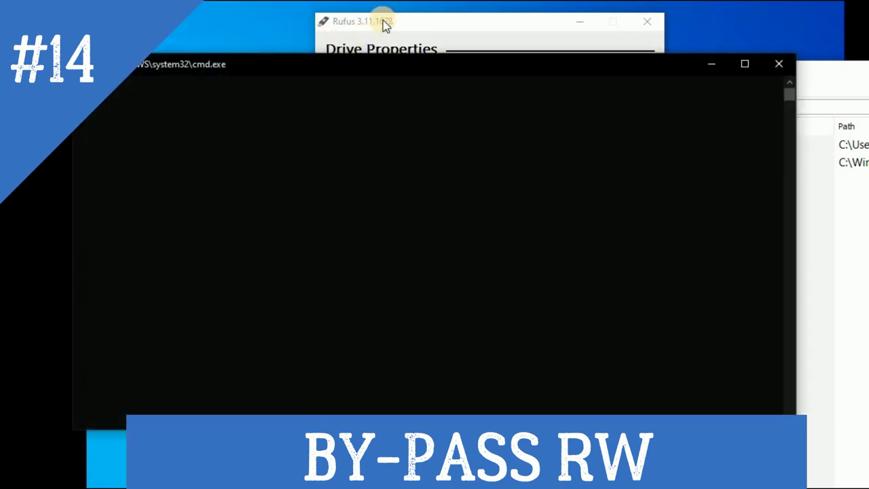
- Return to Rufus and cancel the running ISO copy, accepting the cancellation
{"action": "left_click", "coordinate": [385, 23]}
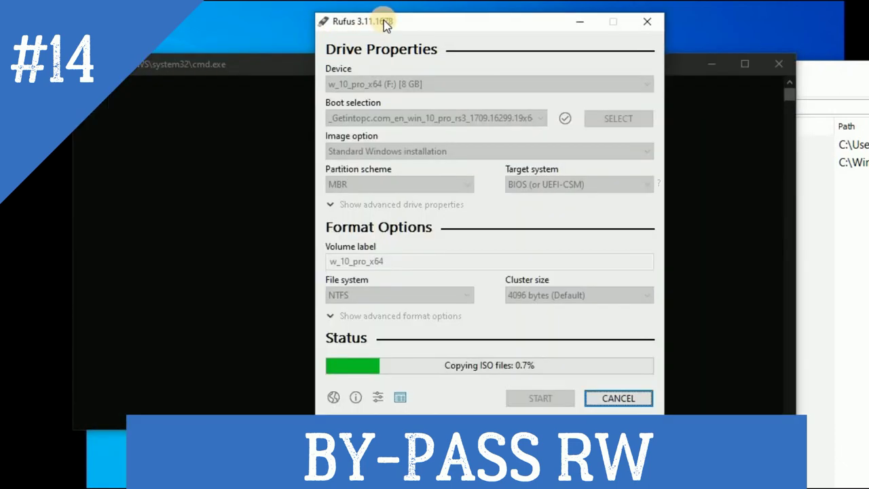
{"action": "left_click", "coordinate": [616, 402]}
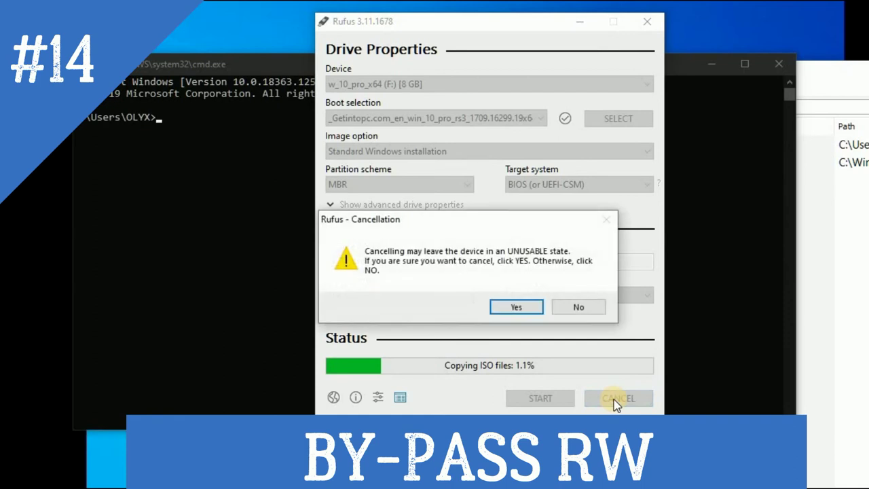
{"action": "left_click", "coordinate": [516, 308]}
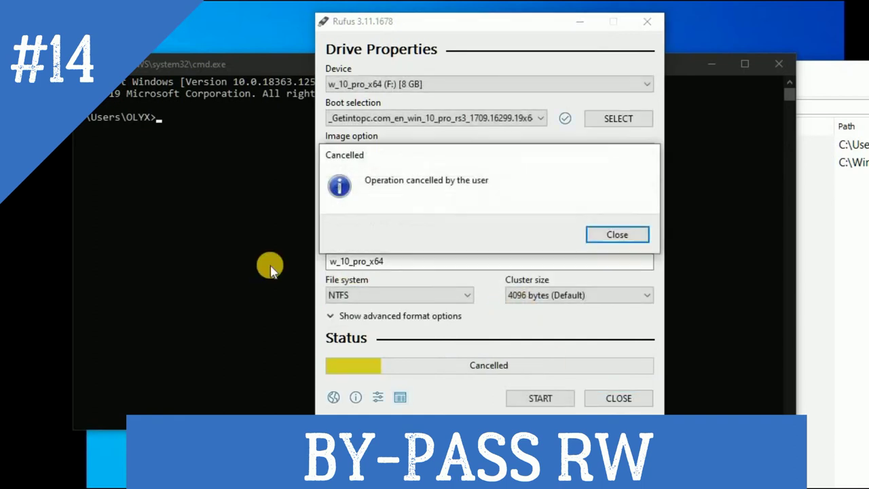
- Dismiss the cancellation notice, close Rufus, and start diskpart from the Command Prompt
{"action": "left_click", "coordinate": [619, 234]}
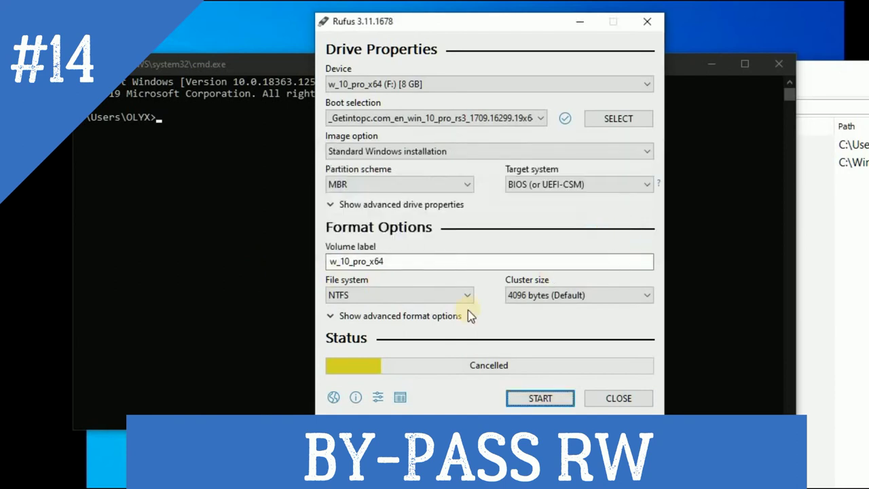
{"action": "left_click", "coordinate": [647, 21]}
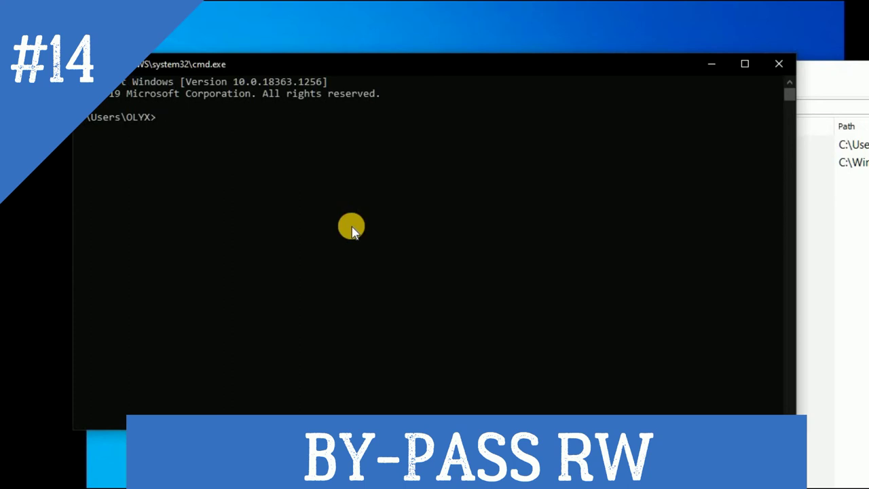
{"action": "type", "text": "diskpart"}
{"action": "key", "text": "Return"}
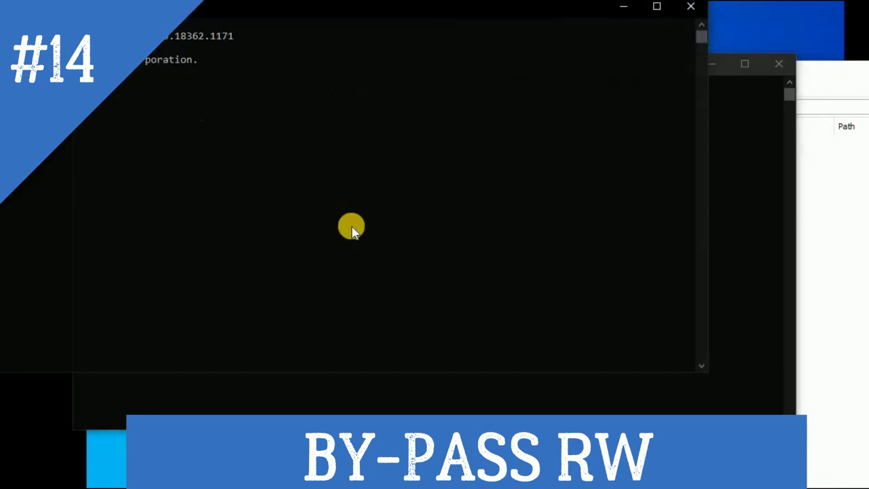
{"action": "left_click_drag", "start_coordinate": [104, 13], "coordinate": [241, 63]}
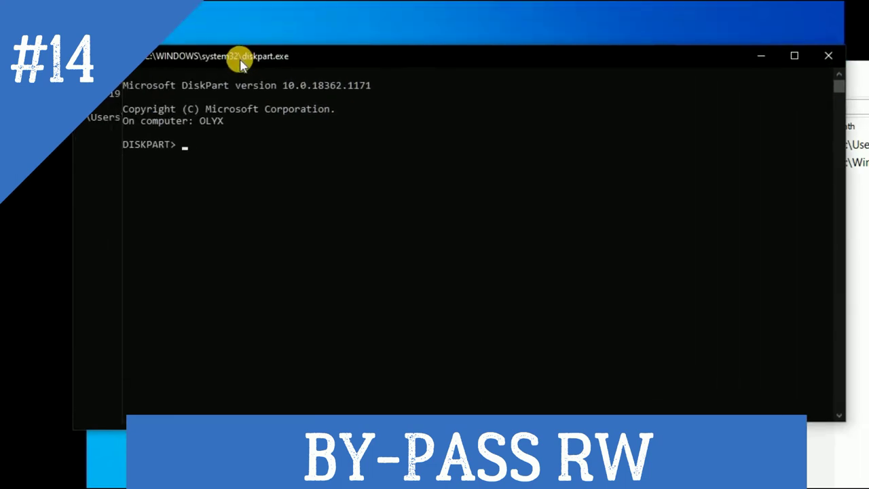
- List the disks in DiskPart and examine the Disk 0 entry, including its free space and Gpt values
{"action": "type", "text": "list disk"}
{"action": "key", "text": "Return"}
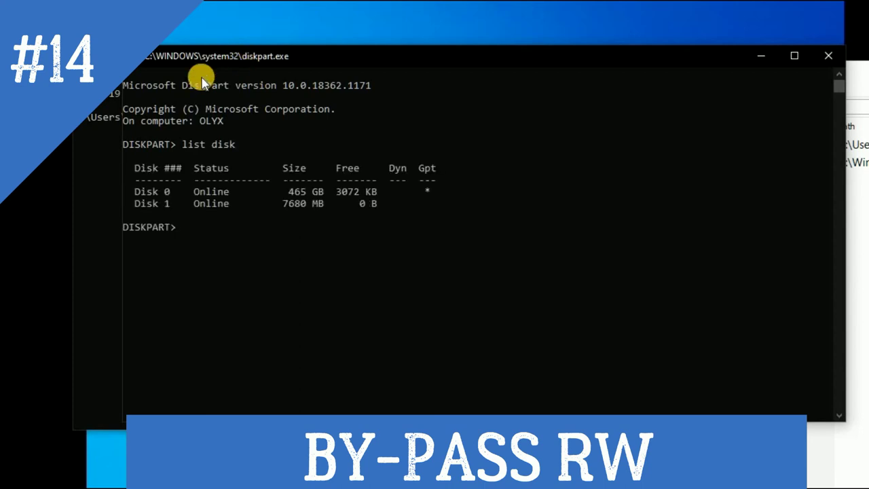
{"action": "left_click_drag", "start_coordinate": [135, 190], "coordinate": [439, 195]}
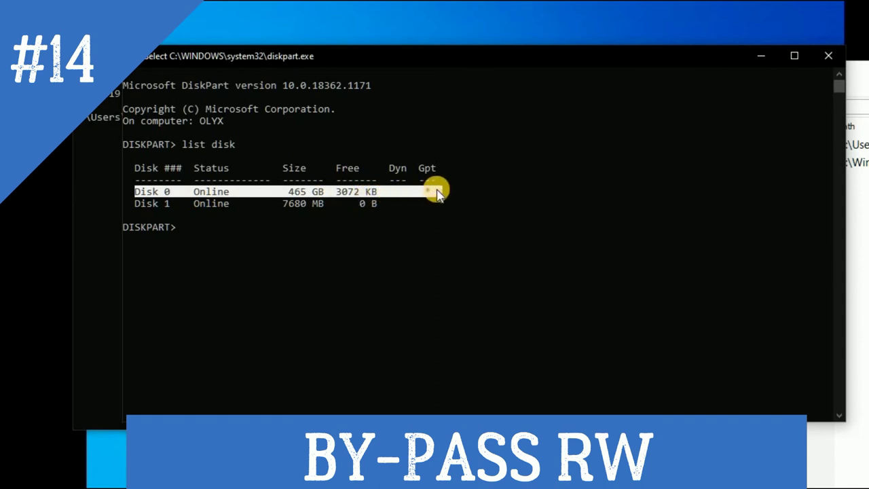
{"action": "left_click", "coordinate": [362, 193]}
{"action": "left_click", "coordinate": [427, 192]}
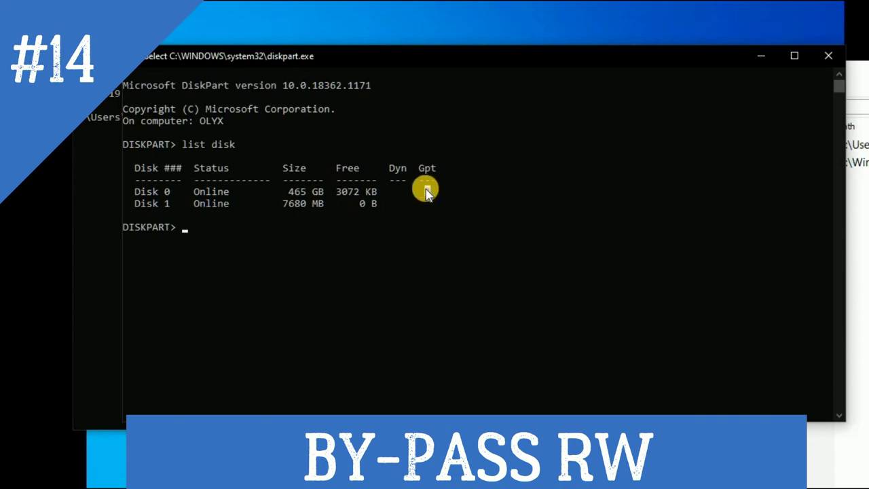
{"action": "key", "text": "Escape"}
- Try the command list disk 1, and select the USB drive with select disk 1
{"action": "key", "text": "Up"}
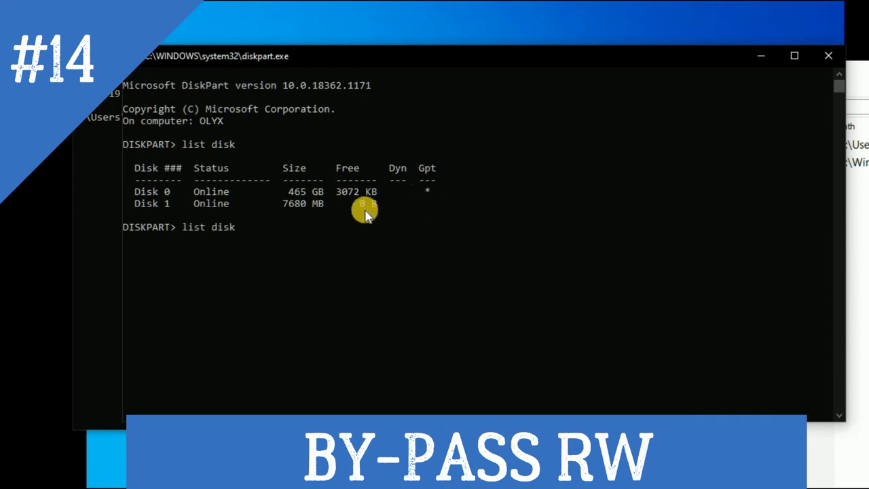
{"action": "key", "text": "Return"}
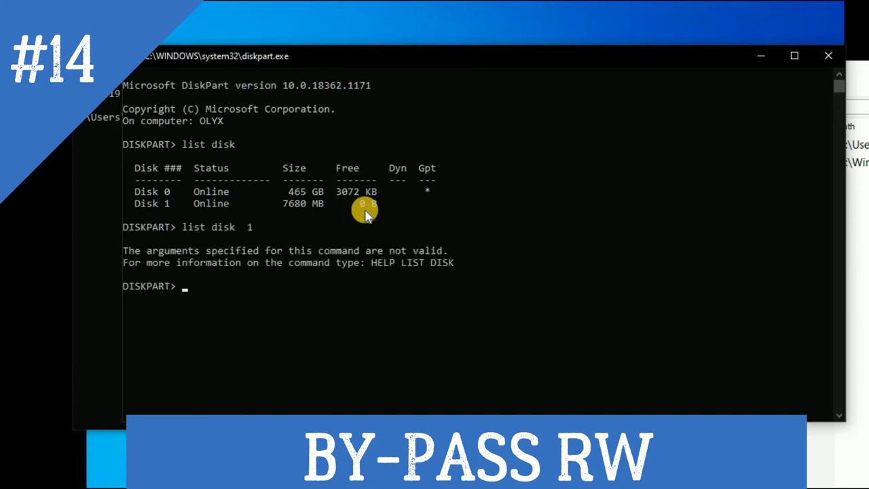
{"action": "type", "text": "select disk 1"}
{"action": "key", "text": "Return"}
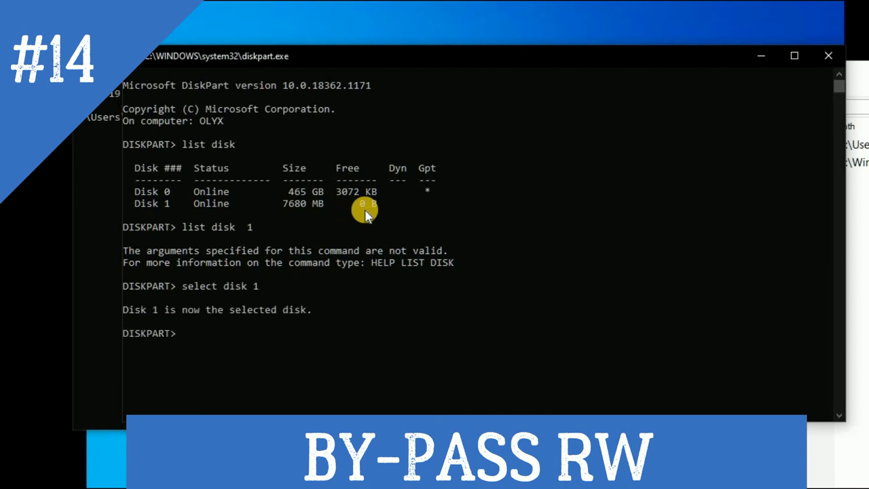
- Run list disk again to check which disk carries the selection marker
{"action": "key", "text": "Up"}
{"action": "key", "text": "Up"}
{"action": "key", "text": "Return"}
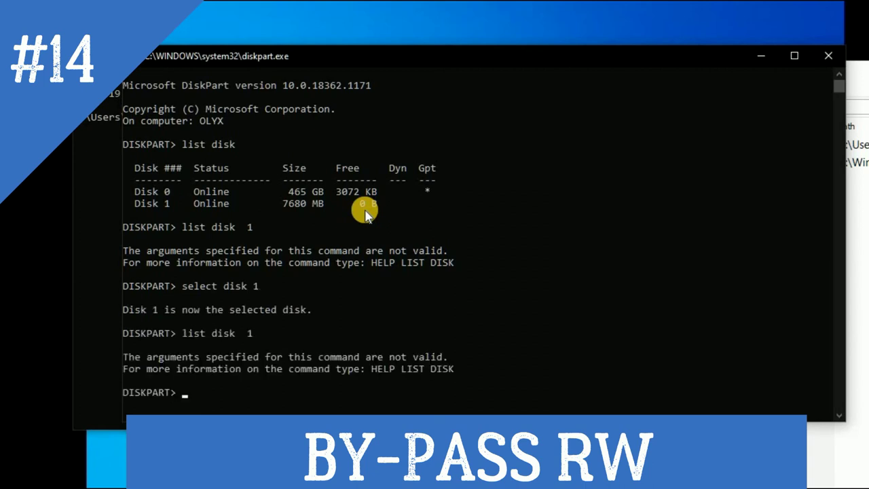
{"action": "key", "text": "Up"}
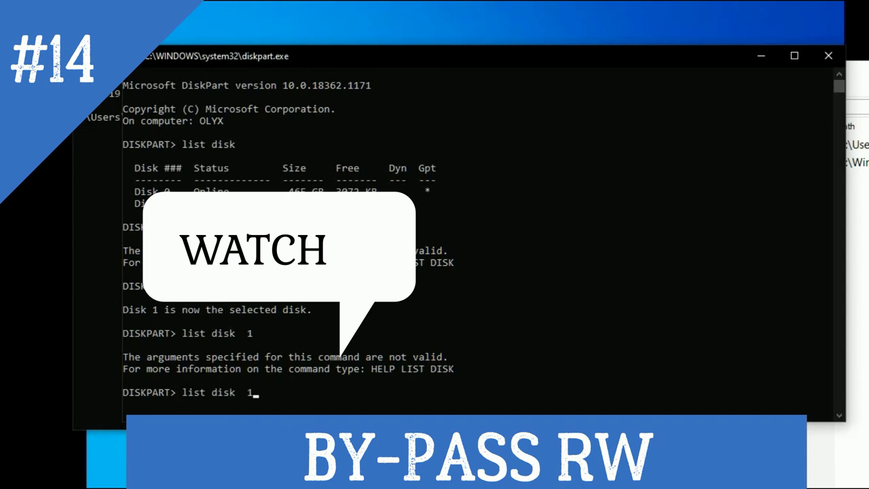
{"action": "key", "text": "BackSpace"}
{"action": "key", "text": "Return"}
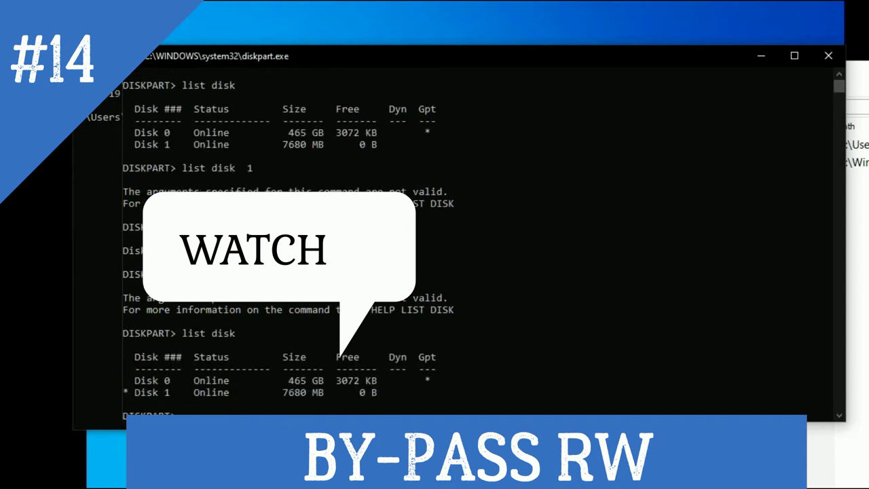
{"action": "double_click", "coordinate": [136, 393]}
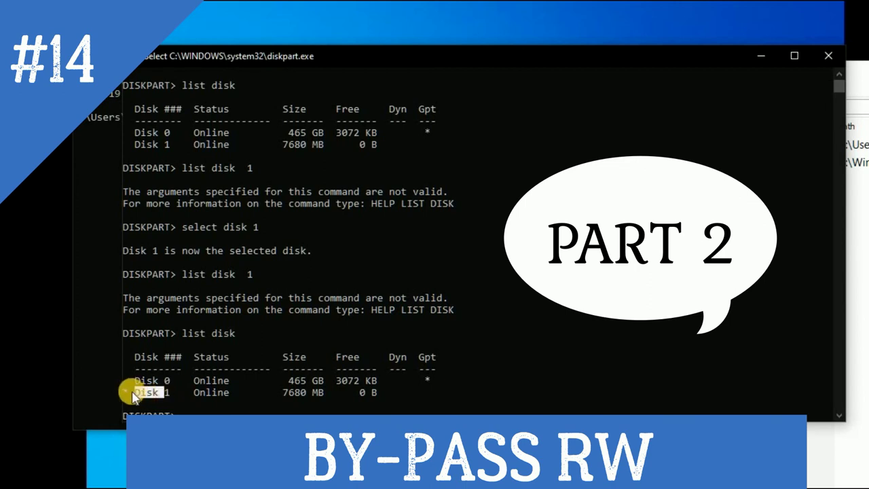
{"action": "left_click", "coordinate": [132, 395]}
- Try to erase the selected Disk 1 with the clean command
{"action": "type", "text": "at"}
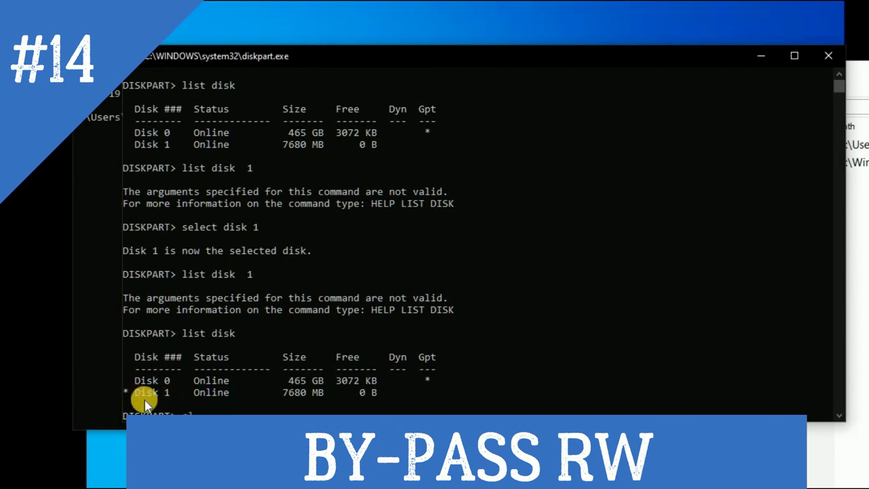
{"action": "key", "text": "Return"}
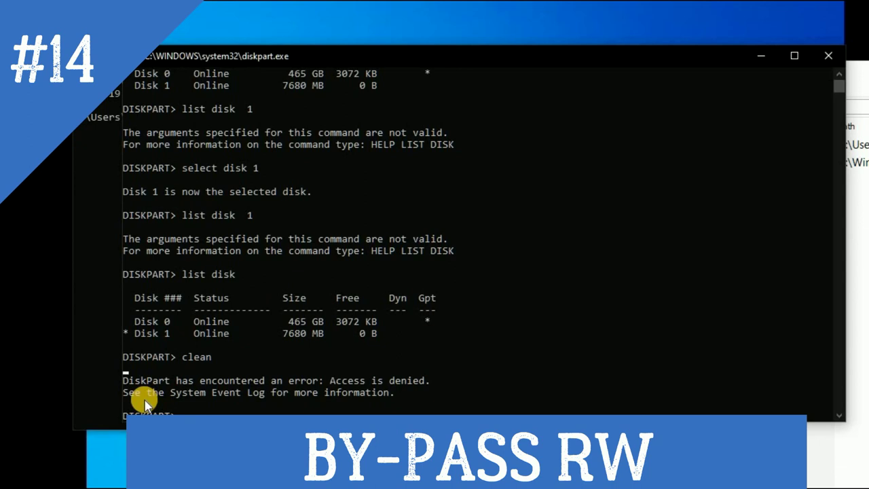
- Restart DiskPart from the Command Prompt with the diskpart command
{"action": "key", "text": "Return"}
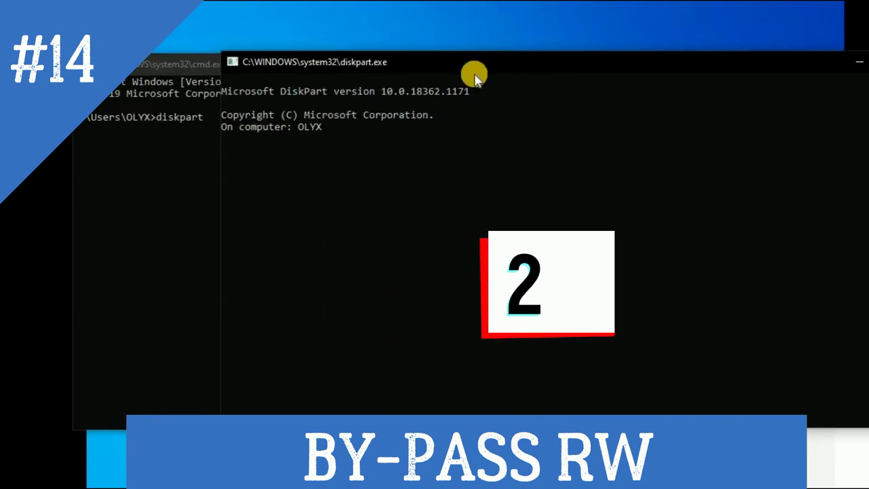
{"action": "left_click", "coordinate": [401, 150]}
{"action": "right_click", "coordinate": [400, 149]}
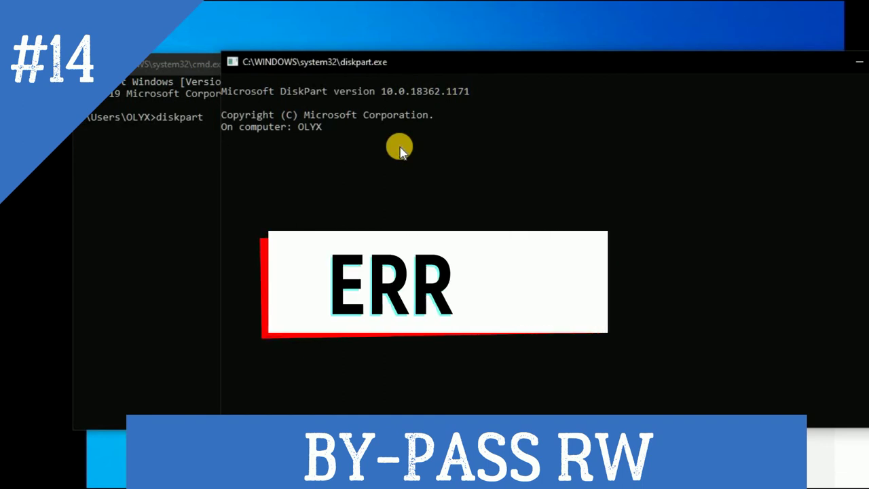